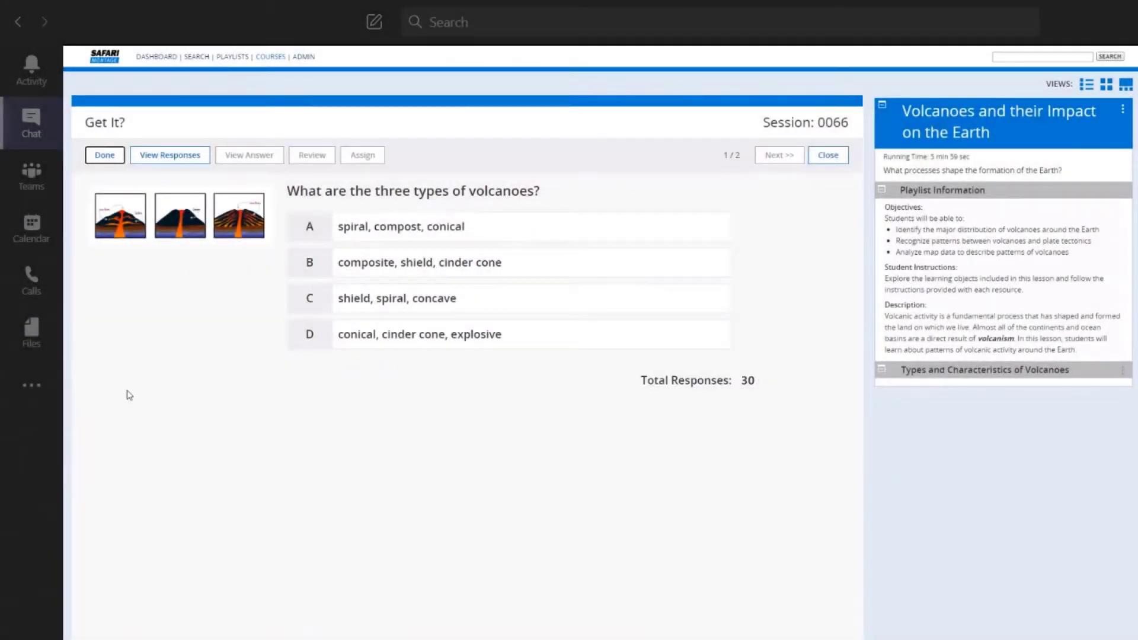
Step: Show the response counts and correct answer B, view the volcano model review, then assign the Get it?
{"action": "left_click", "coordinate": [168, 156]}
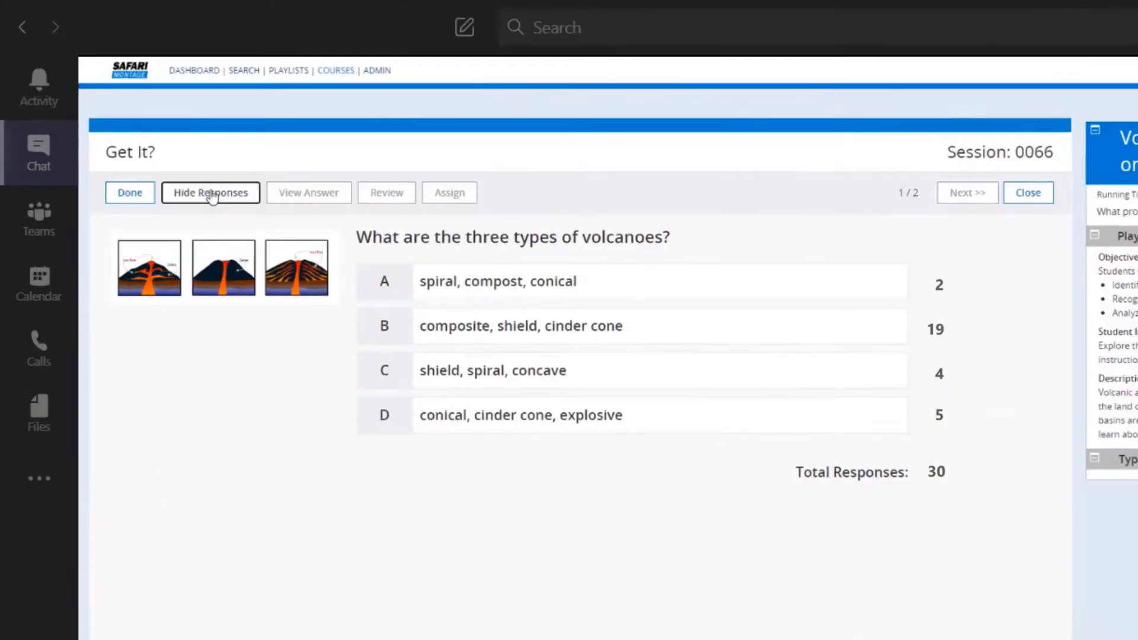
{"action": "left_click", "coordinate": [105, 159]}
{"action": "left_click", "coordinate": [336, 200]}
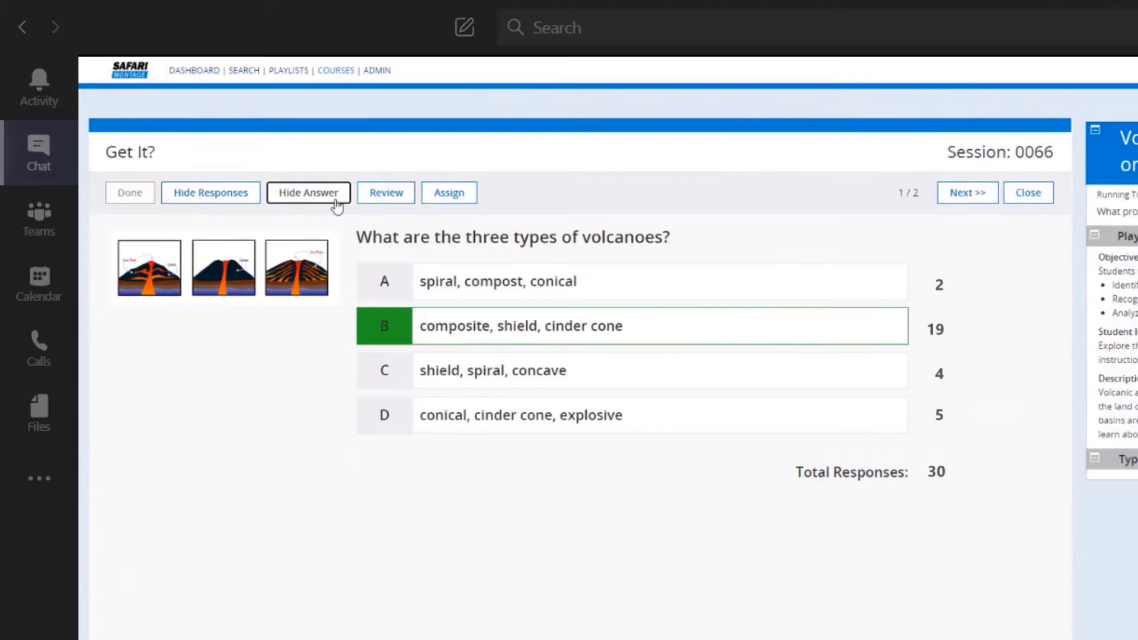
{"action": "left_click", "coordinate": [399, 198]}
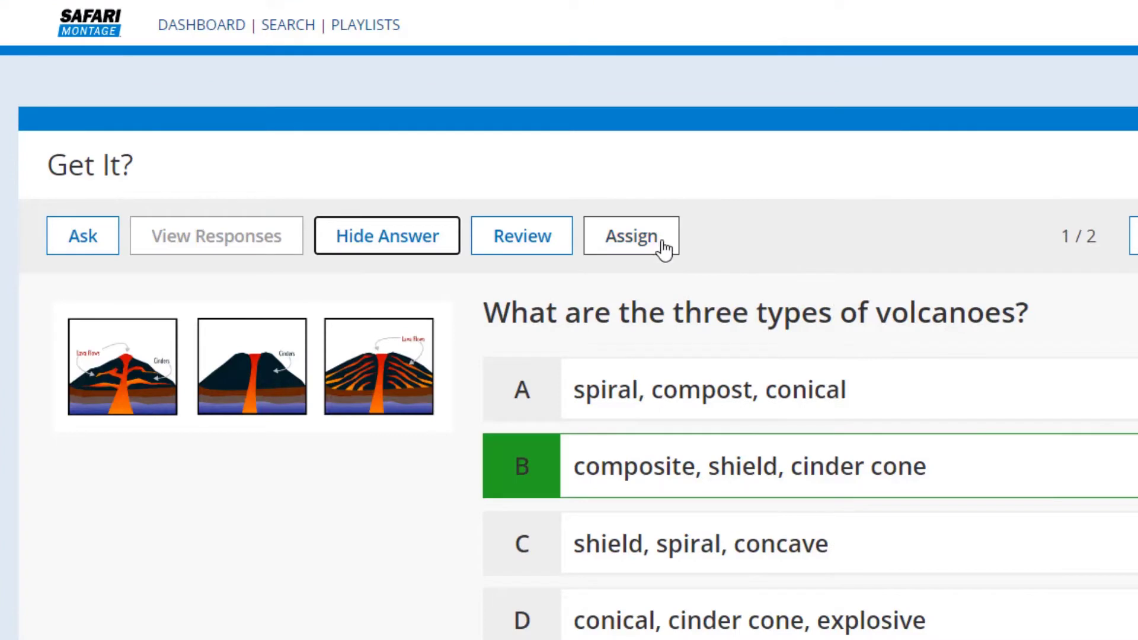
{"action": "left_click", "coordinate": [667, 242]}
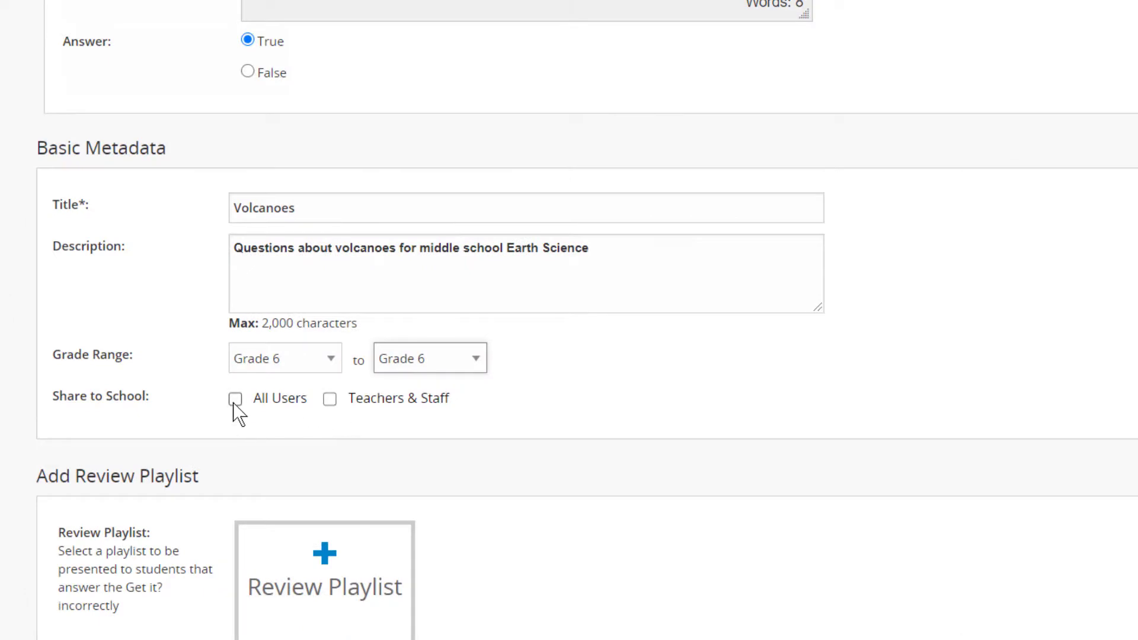
Step: Go back to the dashboard showing the Create a Get it? and Get it? Results tiles
{"action": "left_click", "coordinate": [235, 399]}
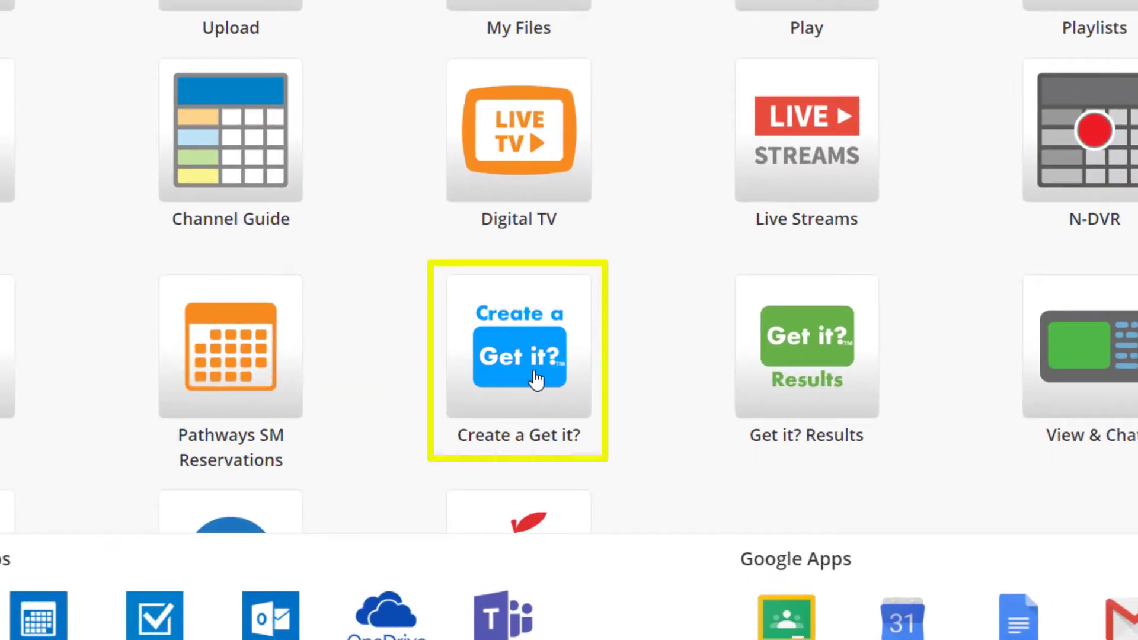
Step: Create a Get it? asking 'What are the three types of volcanoes?' with choices A 'spiral, compost, conical' and B 'composite, shield, cinder cone'
{"action": "left_click", "coordinate": [535, 379]}
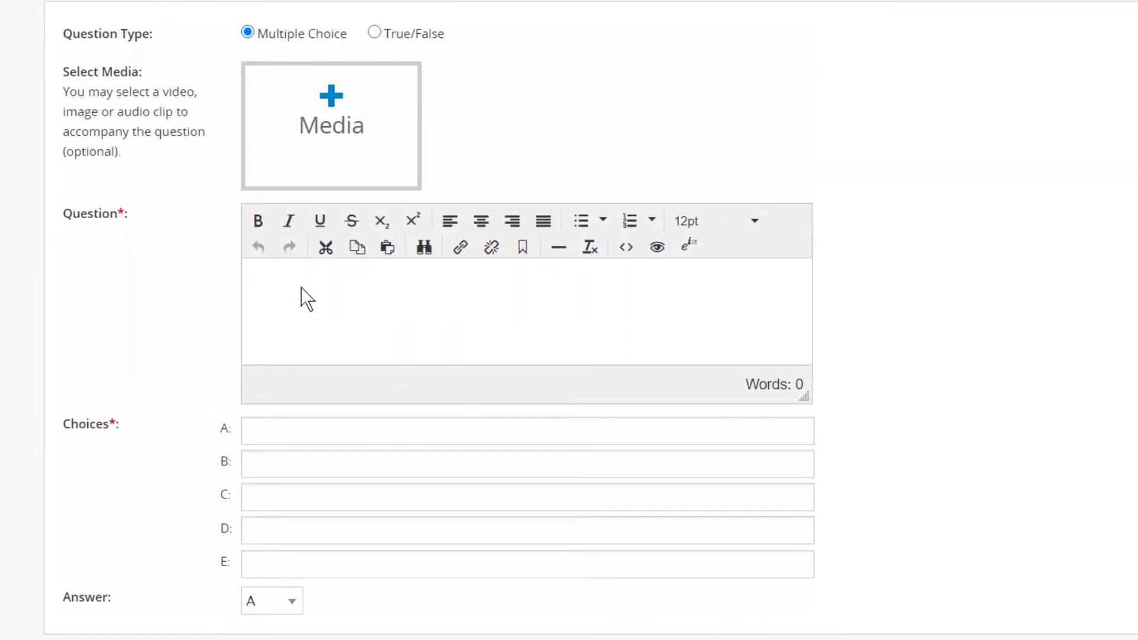
{"action": "left_click", "coordinate": [308, 299]}
{"action": "type", "text": "What are the three types of volcanoes?"}
{"action": "left_click", "coordinate": [559, 433]}
{"action": "type", "text": "spiral, compost, conical"}
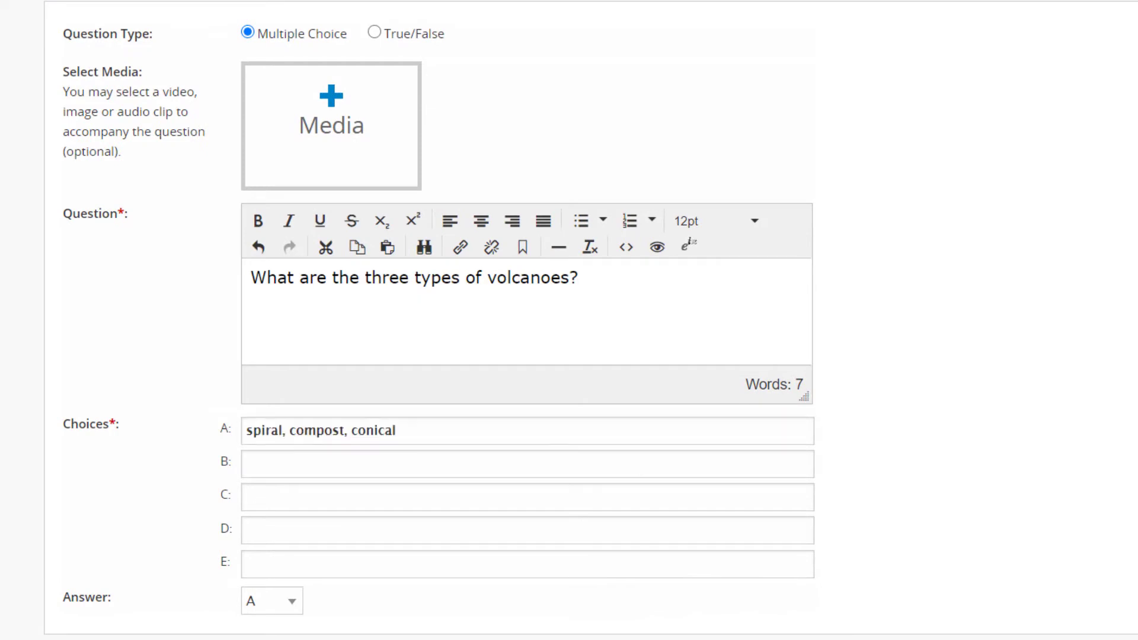
{"action": "left_click", "coordinate": [313, 464]}
{"action": "type", "text": "composite, shield, cinder cone"}
Step: Add choices C 'shield, spiral, concave', D 'conical, cinder cone, explosive', E 'spiral, conical, shield'; set answer B
{"action": "left_click", "coordinate": [297, 503]}
{"action": "type", "text": "shield, spiral, concave"}
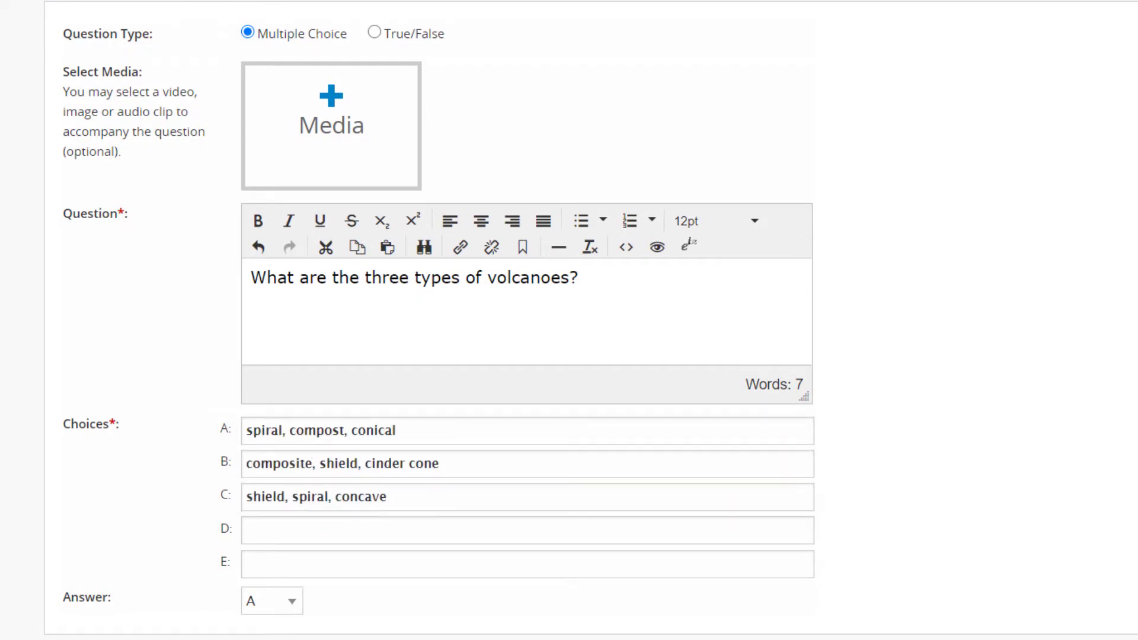
{"action": "left_click", "coordinate": [300, 536]}
{"action": "type", "text": "conical, cinder cone, explosive"}
{"action": "left_click", "coordinate": [308, 569]}
{"action": "type", "text": "spiral, conical, shield"}
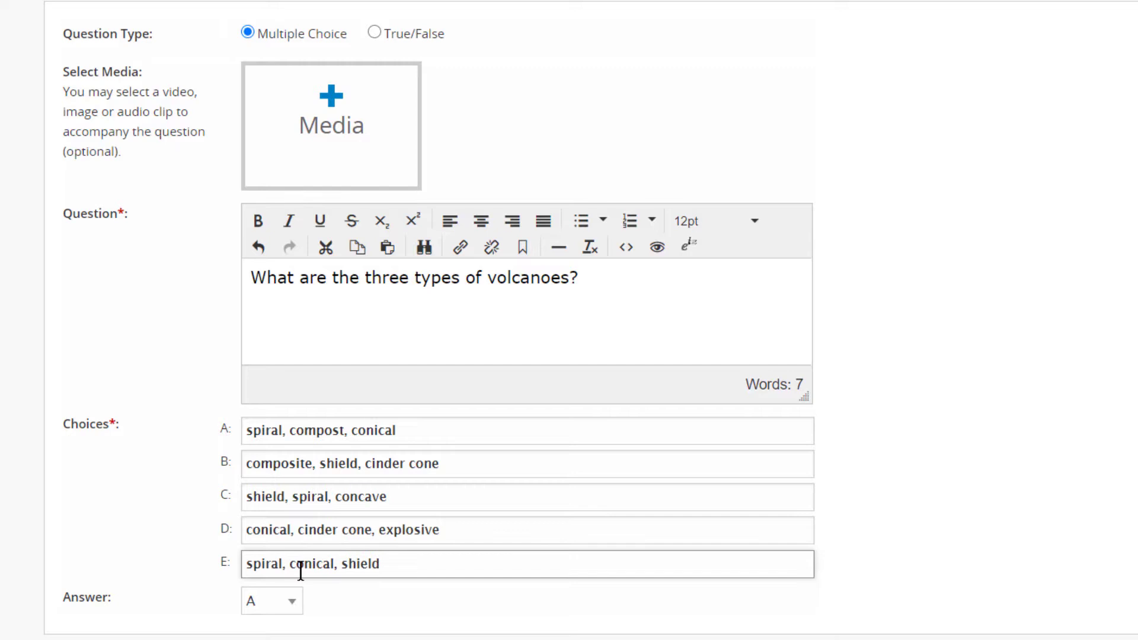
{"action": "scroll", "coordinate": [306, 575], "scroll_direction": "down", "scroll_amount": 4}
{"action": "left_click", "coordinate": [296, 399]}
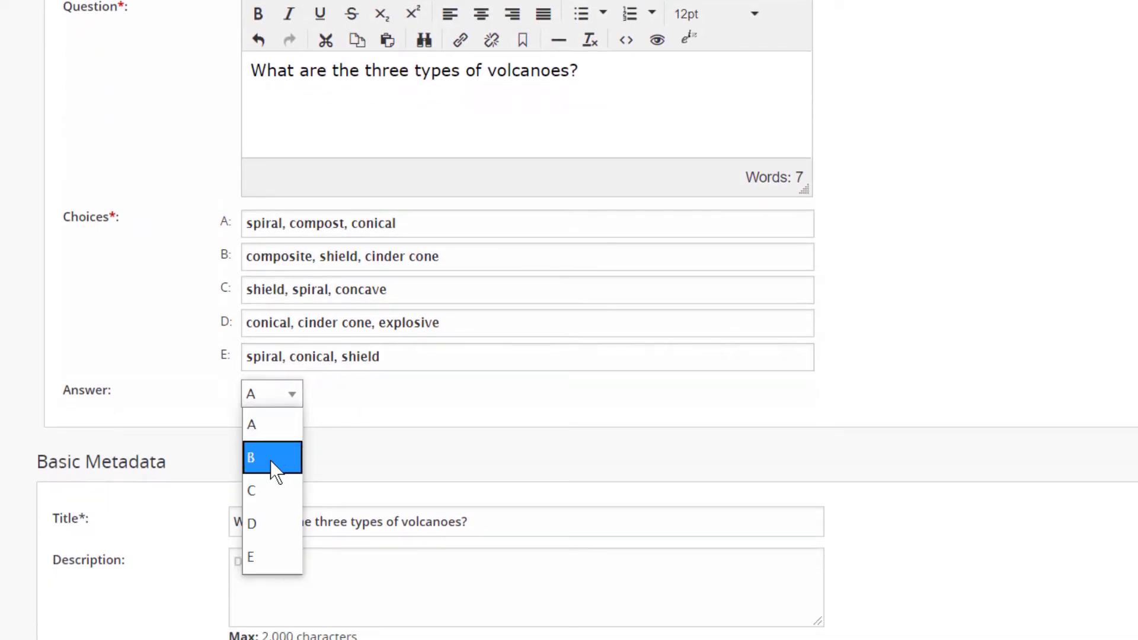
{"action": "left_click", "coordinate": [270, 461]}
{"action": "scroll", "coordinate": [275, 486], "scroll_direction": "up", "scroll_amount": 6}
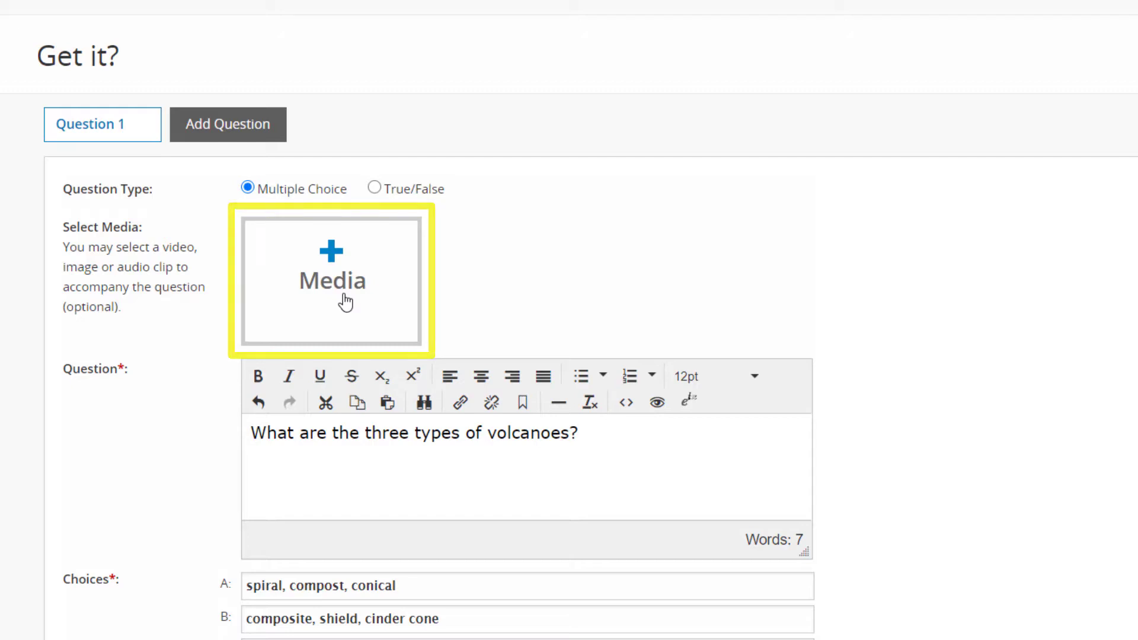
Step: Search media for 'Type of Volcanoes' and attach the Types of Volcanoes image to the question
{"action": "left_click", "coordinate": [346, 303]}
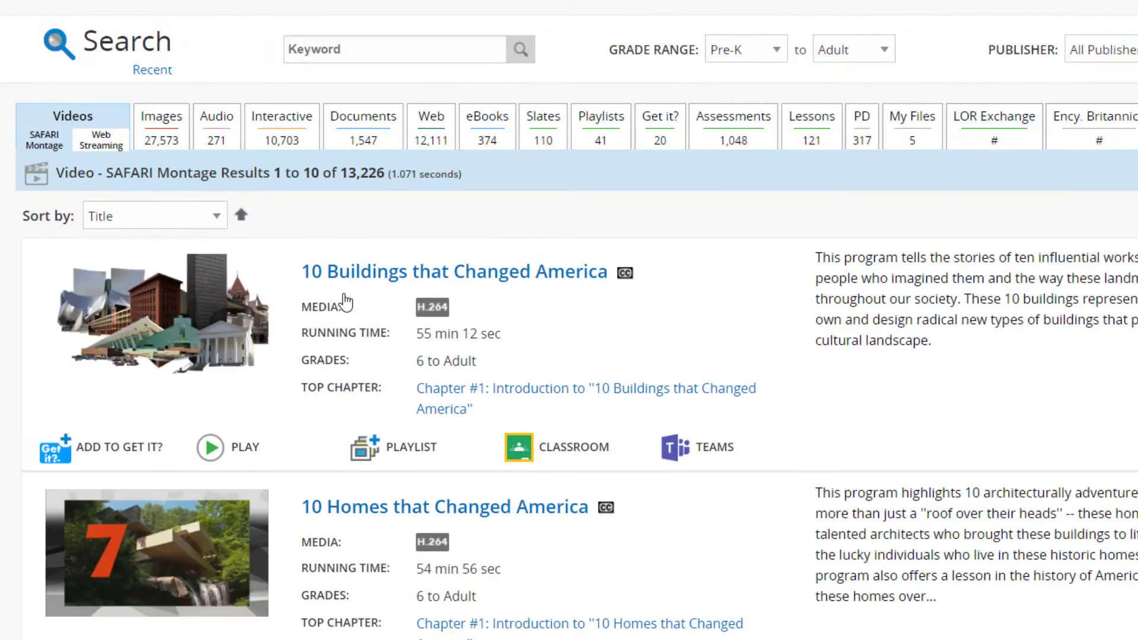
{"action": "left_click", "coordinate": [403, 54]}
{"action": "type", "text": "Type of Volcanoes"}
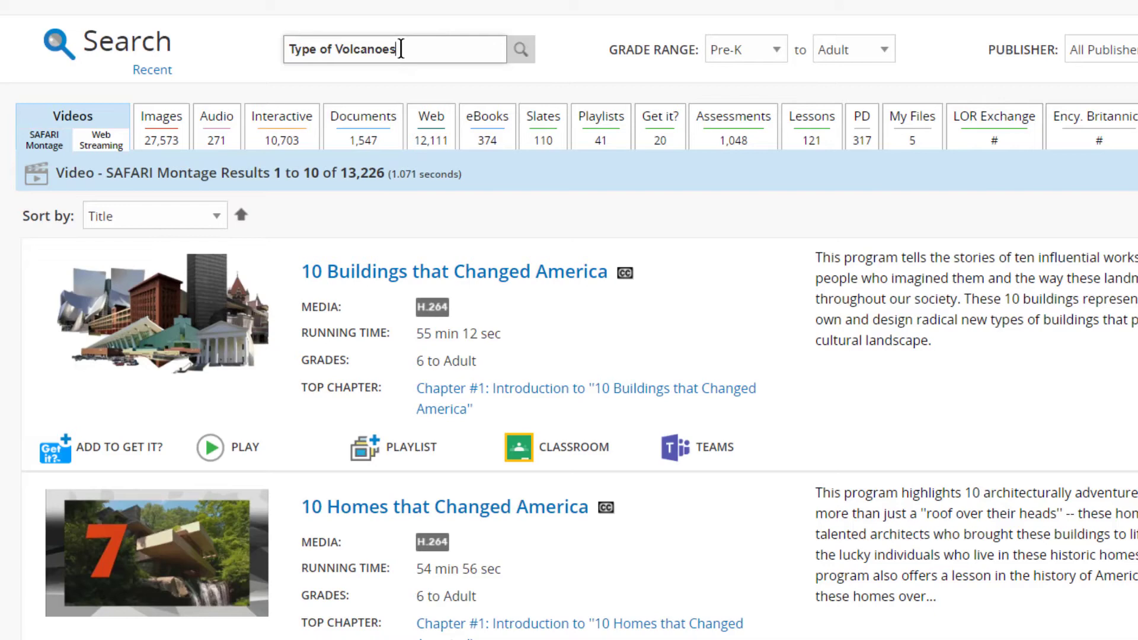
{"action": "left_click", "coordinate": [522, 47]}
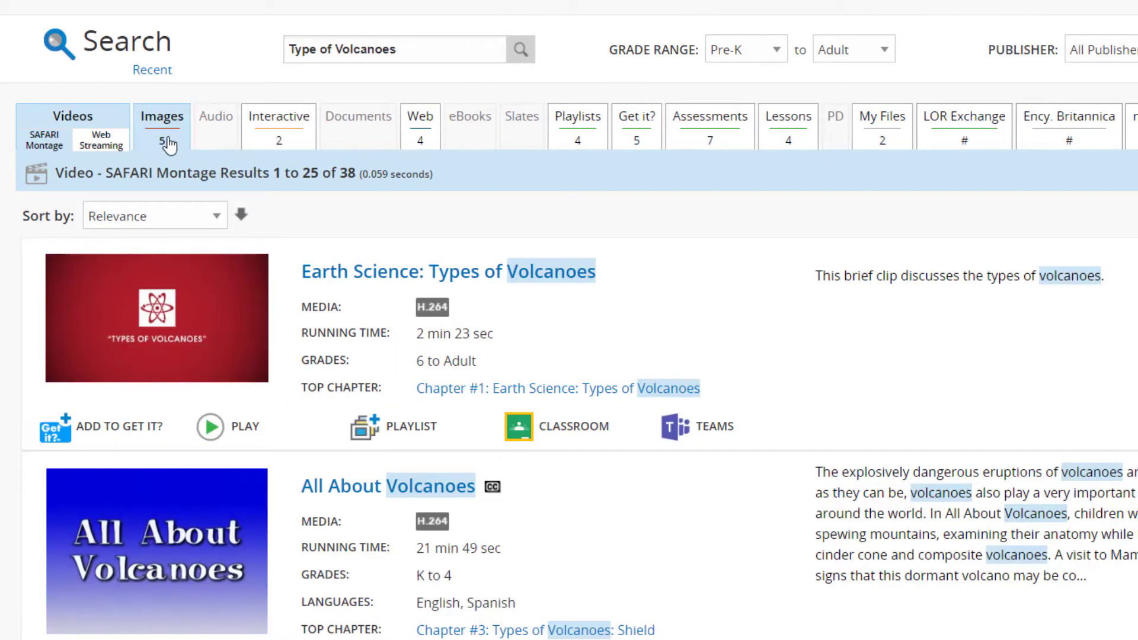
{"action": "left_click", "coordinate": [168, 144]}
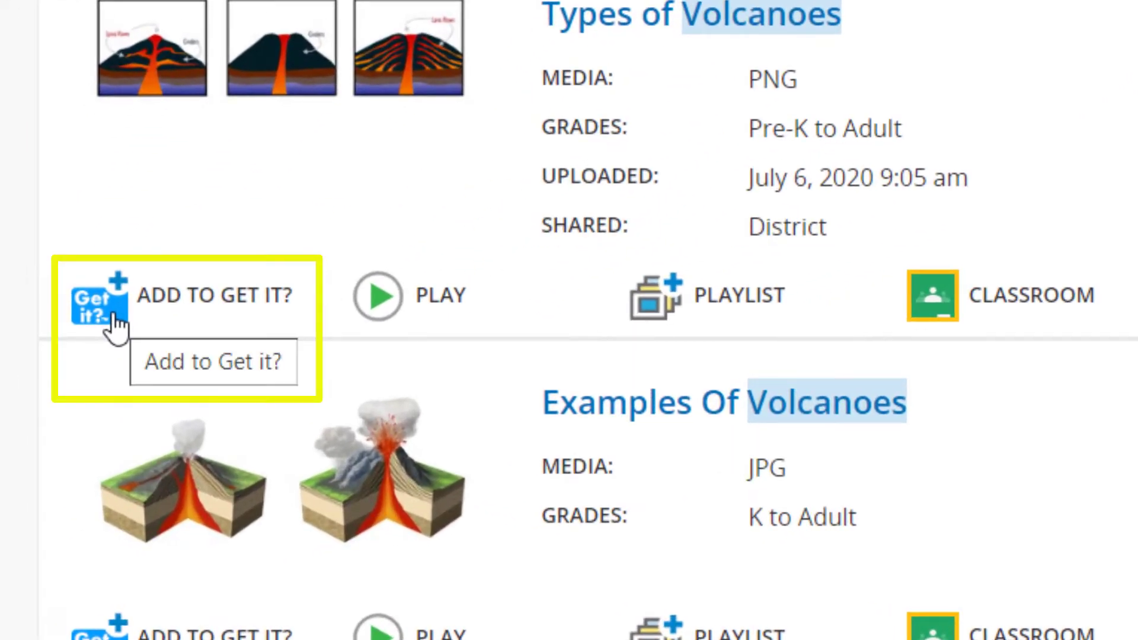
{"action": "left_click", "coordinate": [115, 326]}
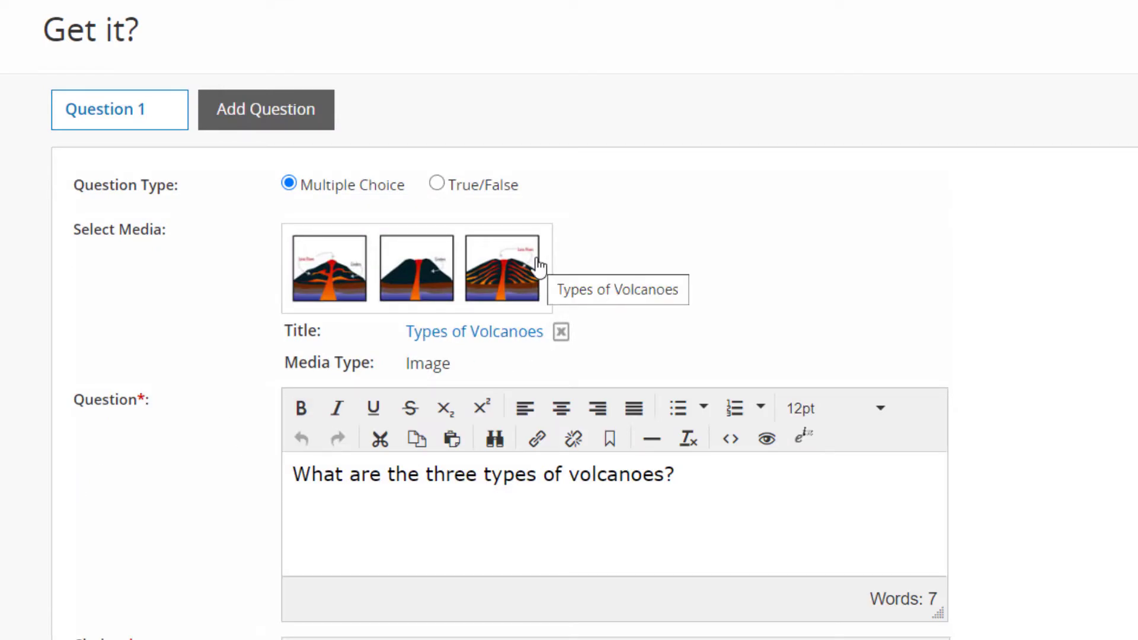
Step: Add a True/False second question: 'Volcanoes result from the movement of tectonic plates.'
{"action": "left_click", "coordinate": [294, 115]}
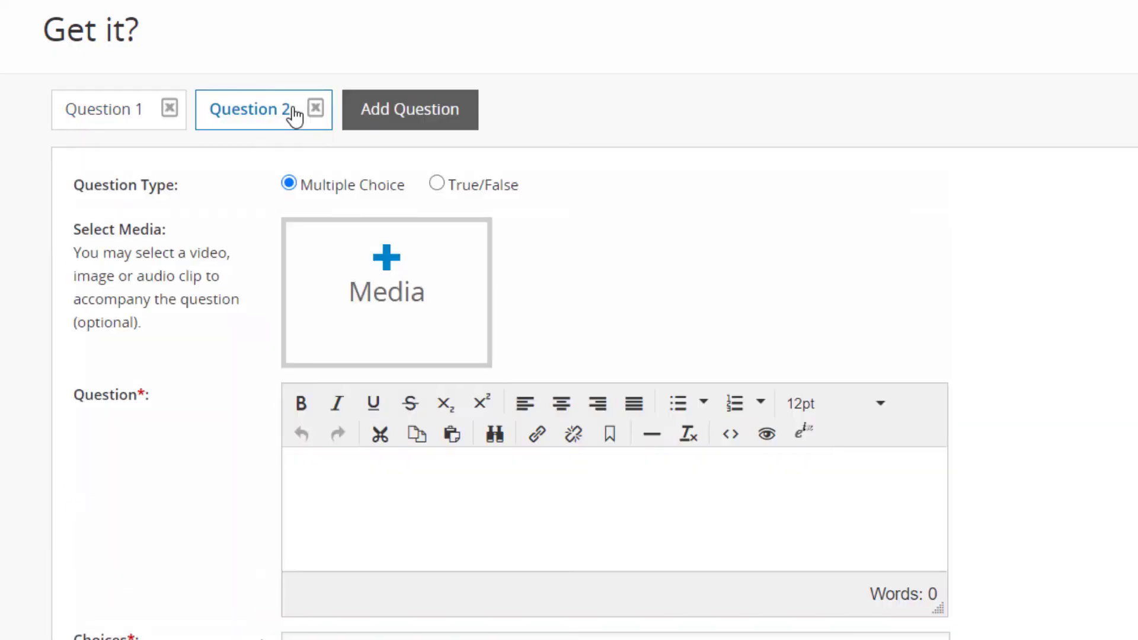
{"action": "left_click", "coordinate": [436, 185]}
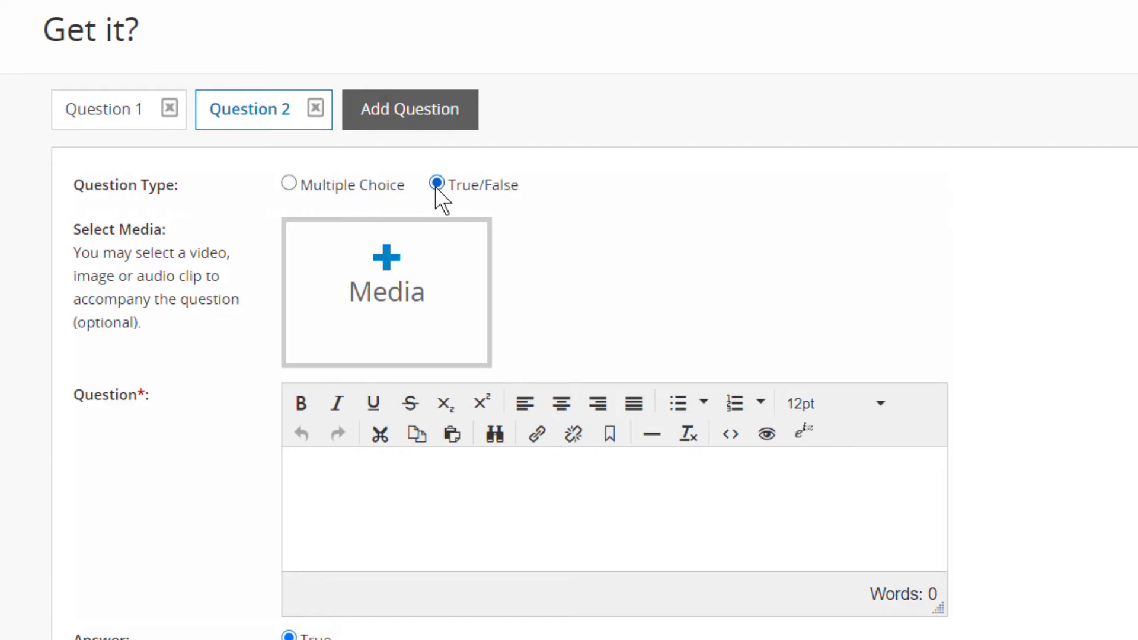
{"action": "left_click", "coordinate": [353, 469]}
{"action": "type", "text": "Volcanoes result from the movement of tectonic plates."}
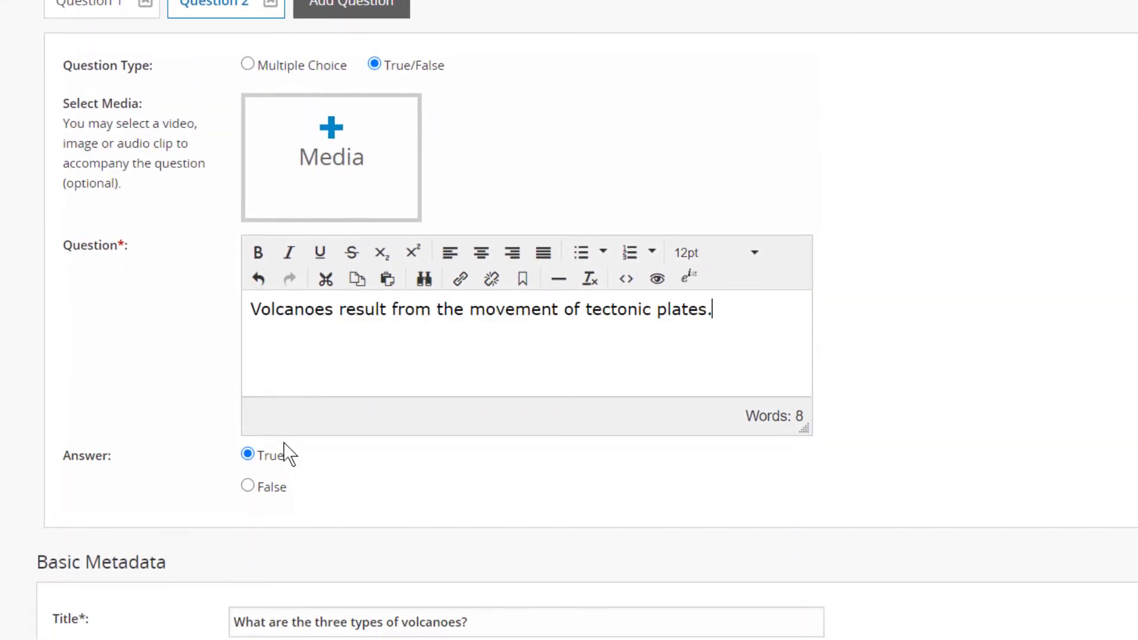
{"action": "scroll", "coordinate": [297, 470], "scroll_direction": "down", "scroll_amount": 7}
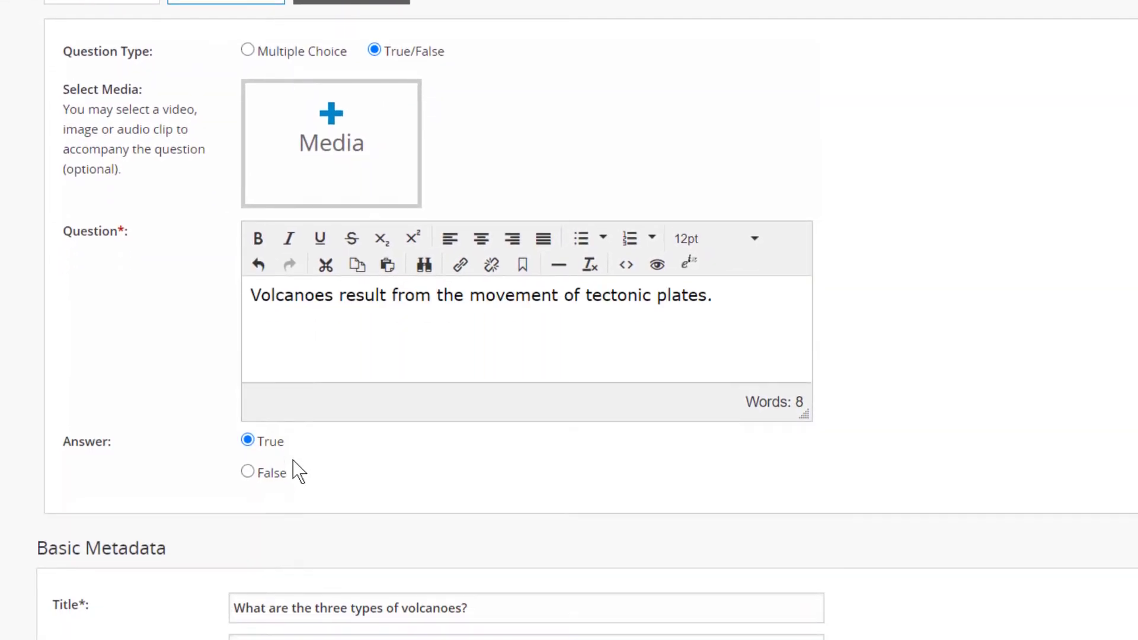
Step: Title the assessment 'Volcanoes' and paste in its description
{"action": "left_click", "coordinate": [490, 207]}
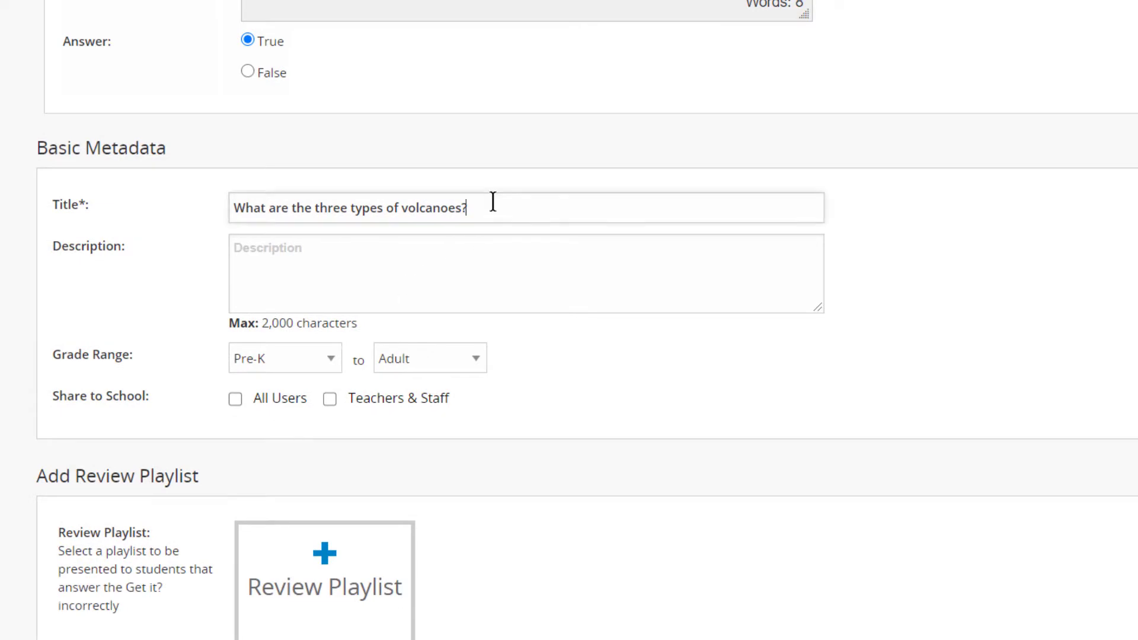
{"action": "key", "text": "ctrl+a"}
{"action": "type", "text": "Volcanoes"}
{"action": "left_click", "coordinate": [242, 248]}
{"action": "type", "text": "Questions about volcanoes for middle school Earth Science"}
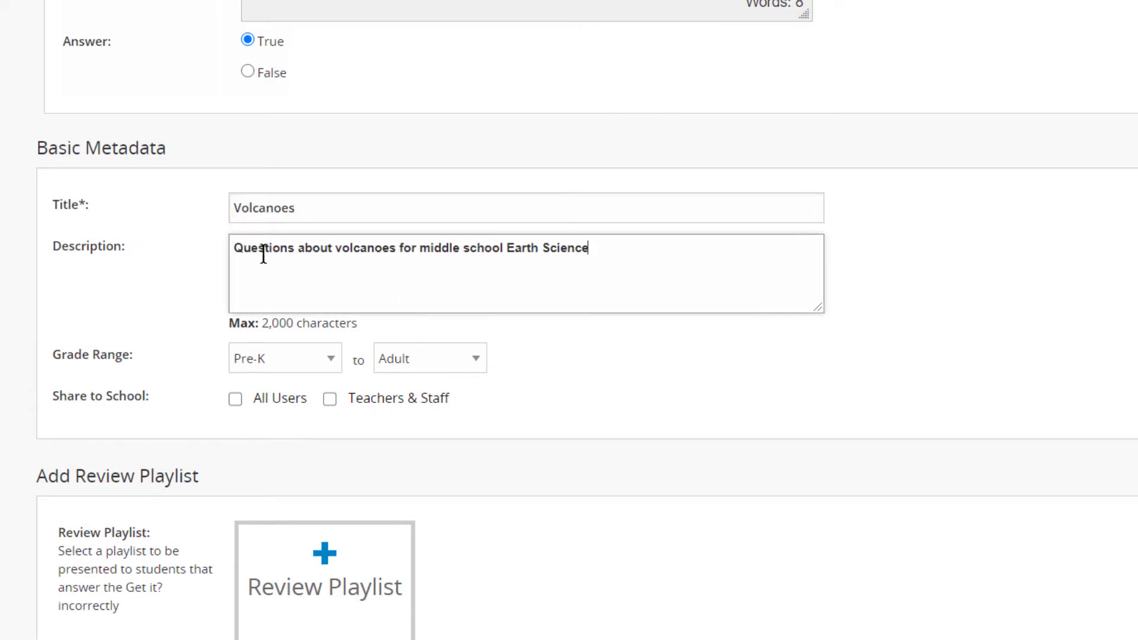
Step: Set the grade range to Grade 6 through Grade 6 and share with All Users
{"action": "left_click", "coordinate": [326, 364]}
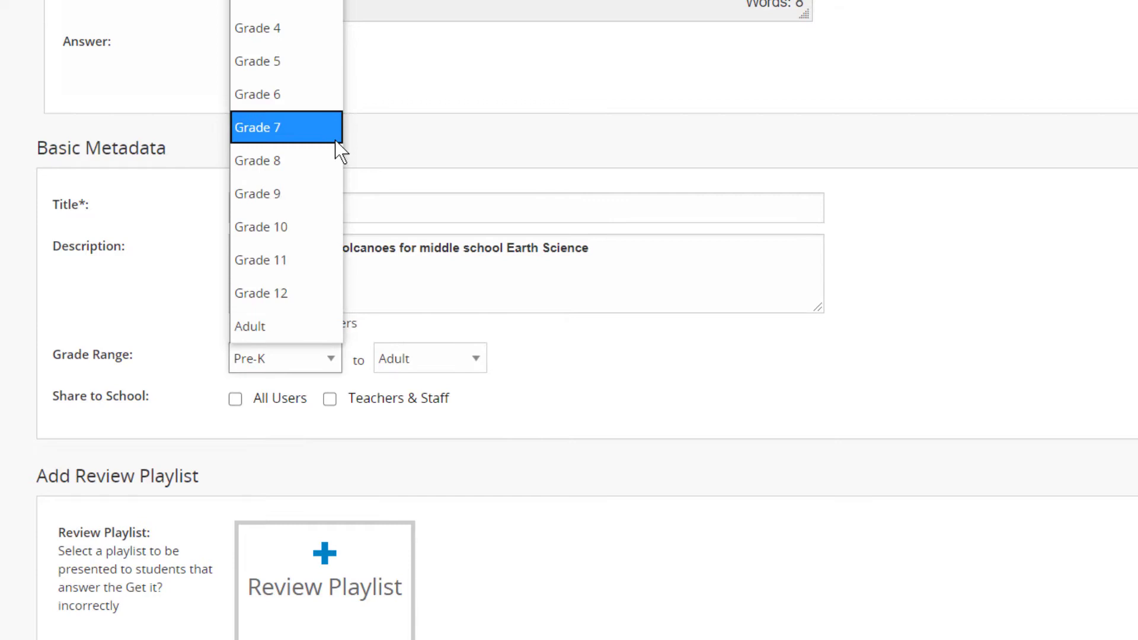
{"action": "left_click", "coordinate": [319, 96]}
{"action": "left_click", "coordinate": [472, 365]}
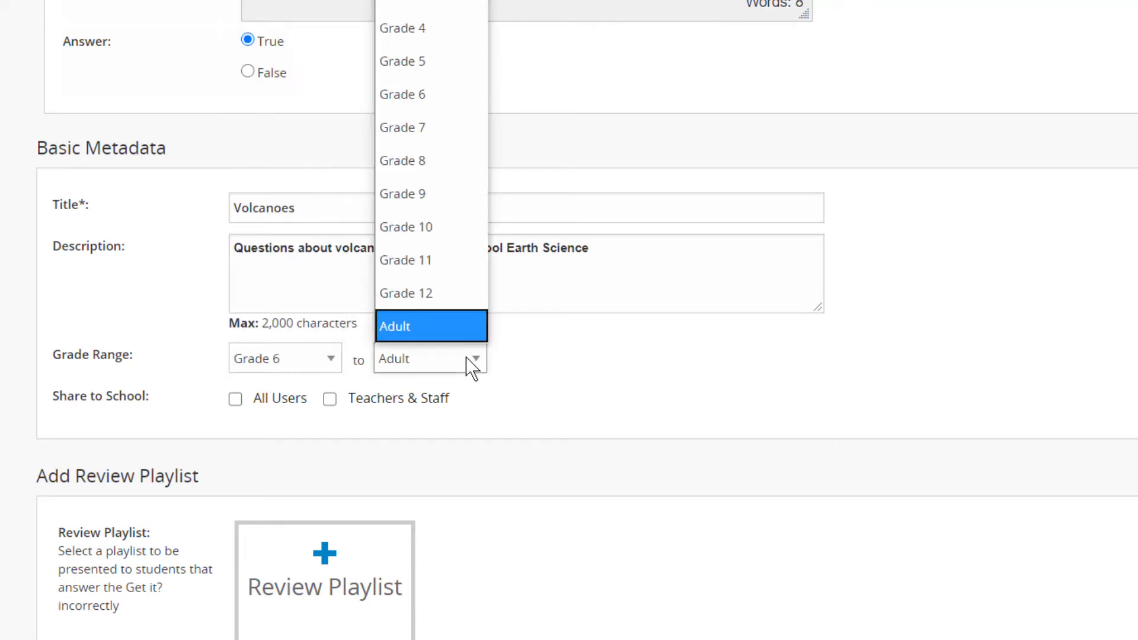
{"action": "left_click", "coordinate": [442, 96]}
{"action": "left_click", "coordinate": [235, 399]}
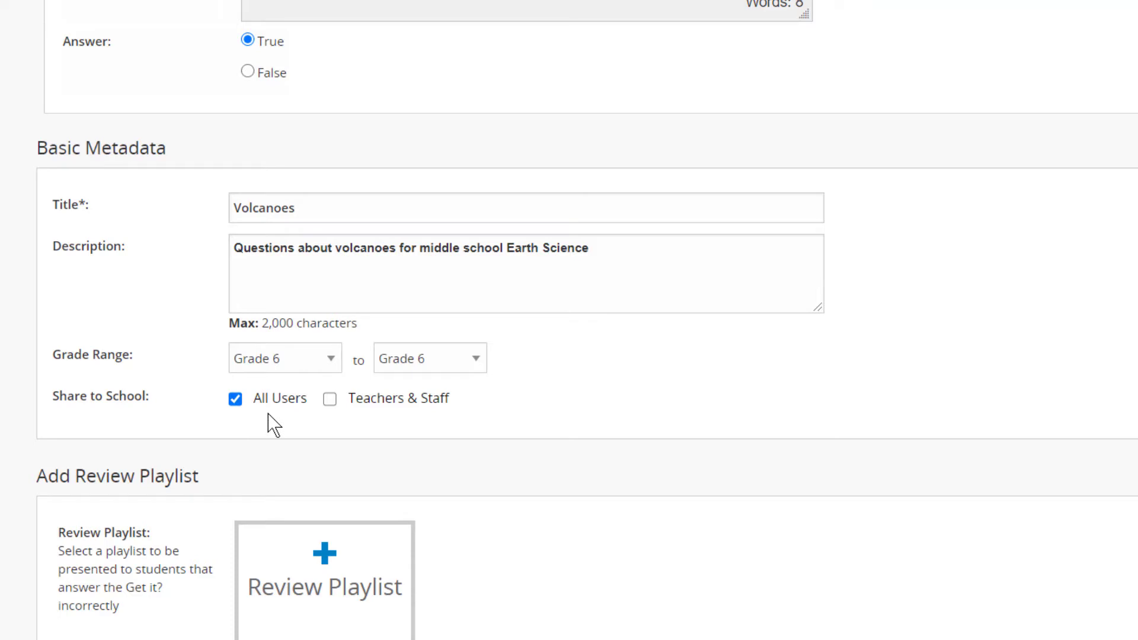
{"action": "scroll", "coordinate": [270, 425], "scroll_direction": "down", "scroll_amount": 3}
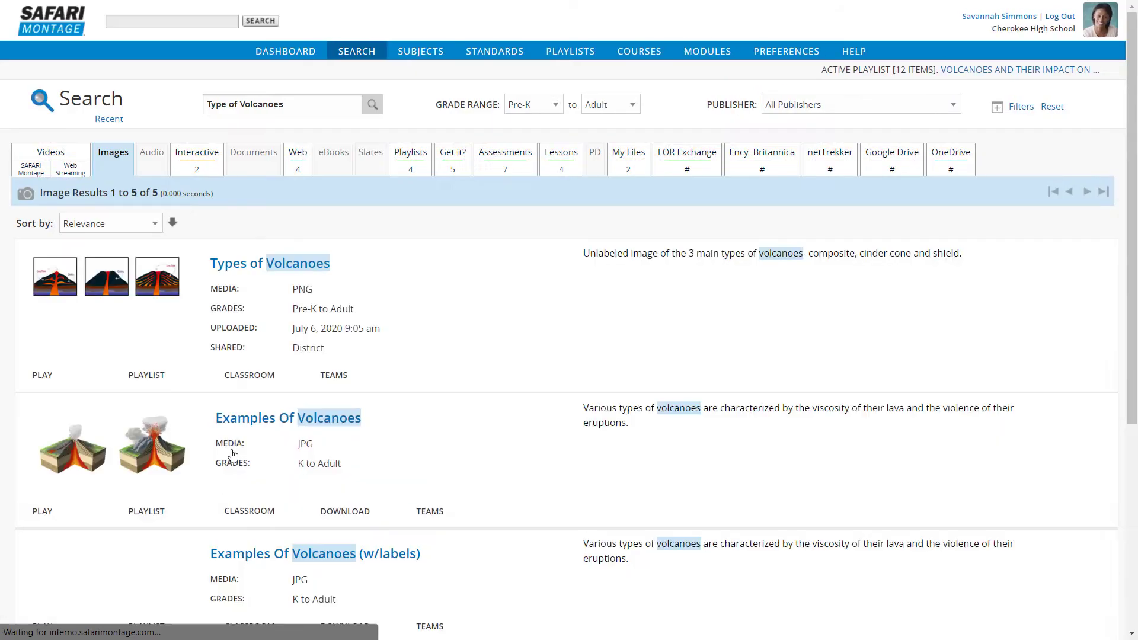
Step: Filter the 'Type of Volcanoes' search to playlist results and scroll through them
{"action": "left_click", "coordinate": [418, 176]}
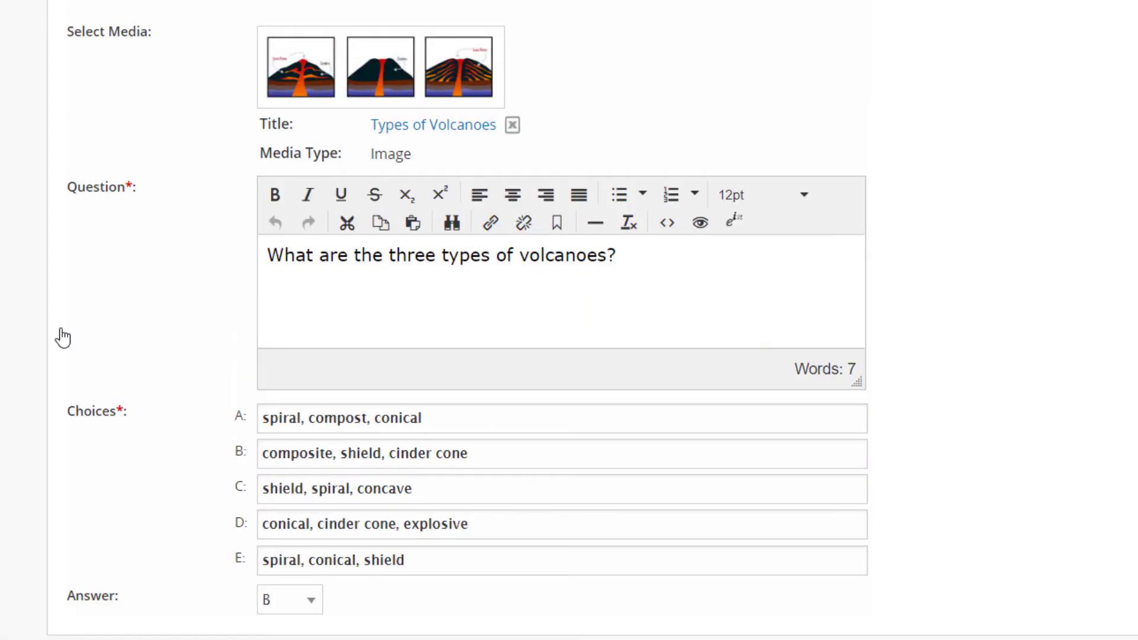
{"action": "scroll", "coordinate": [55, 335], "scroll_direction": "down", "scroll_amount": 10}
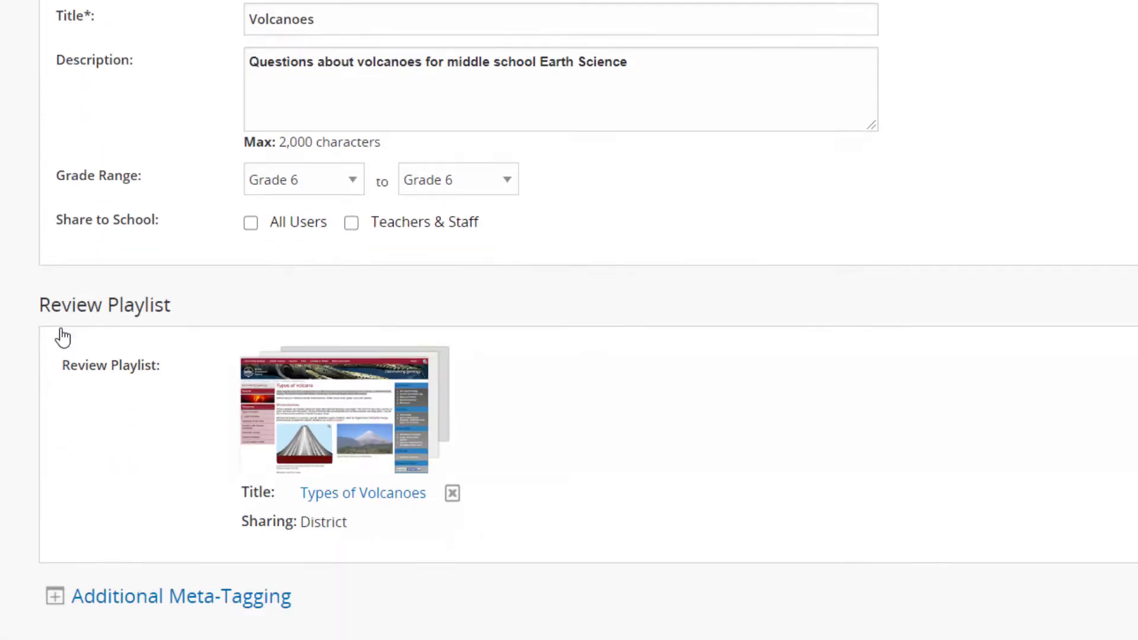
{"action": "scroll", "coordinate": [62, 338], "scroll_direction": "down", "scroll_amount": 2}
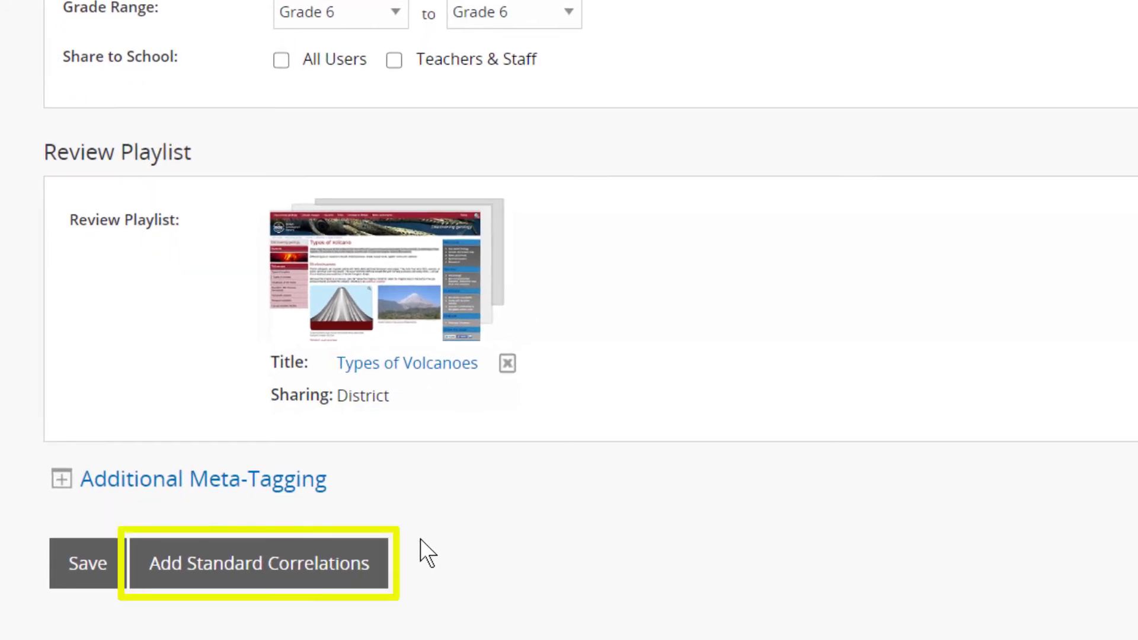
Step: Search Standards of Excellence for Science 2019 for Grade 6 through Grade 6
{"action": "left_click", "coordinate": [354, 570]}
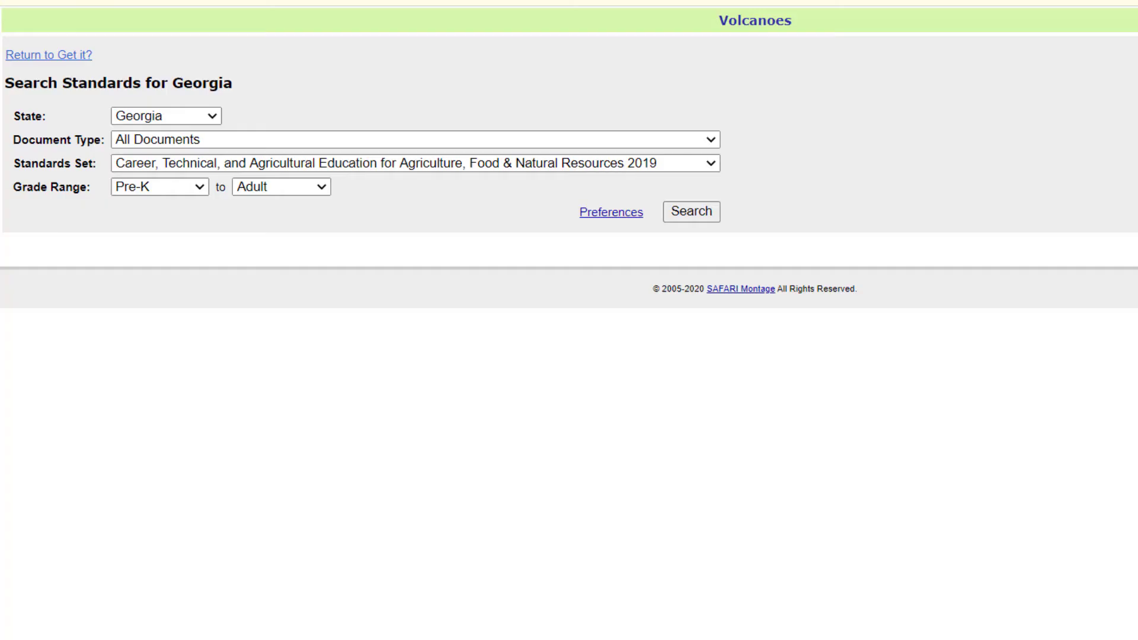
{"action": "left_click", "coordinate": [712, 163]}
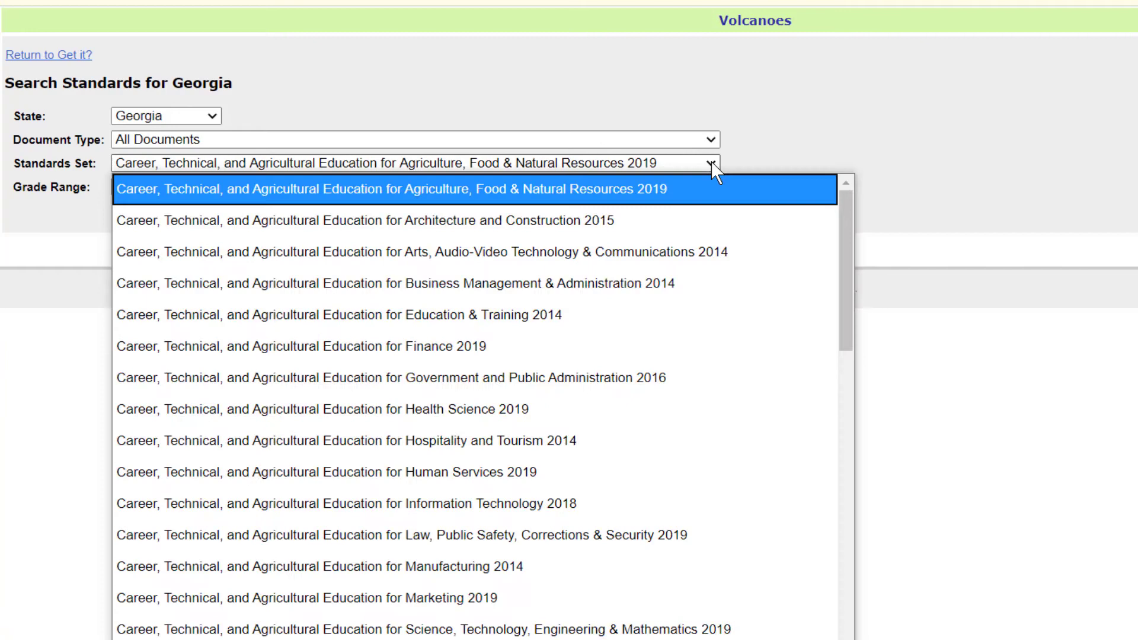
{"action": "scroll", "coordinate": [722, 306], "scroll_direction": "down", "scroll_amount": 5}
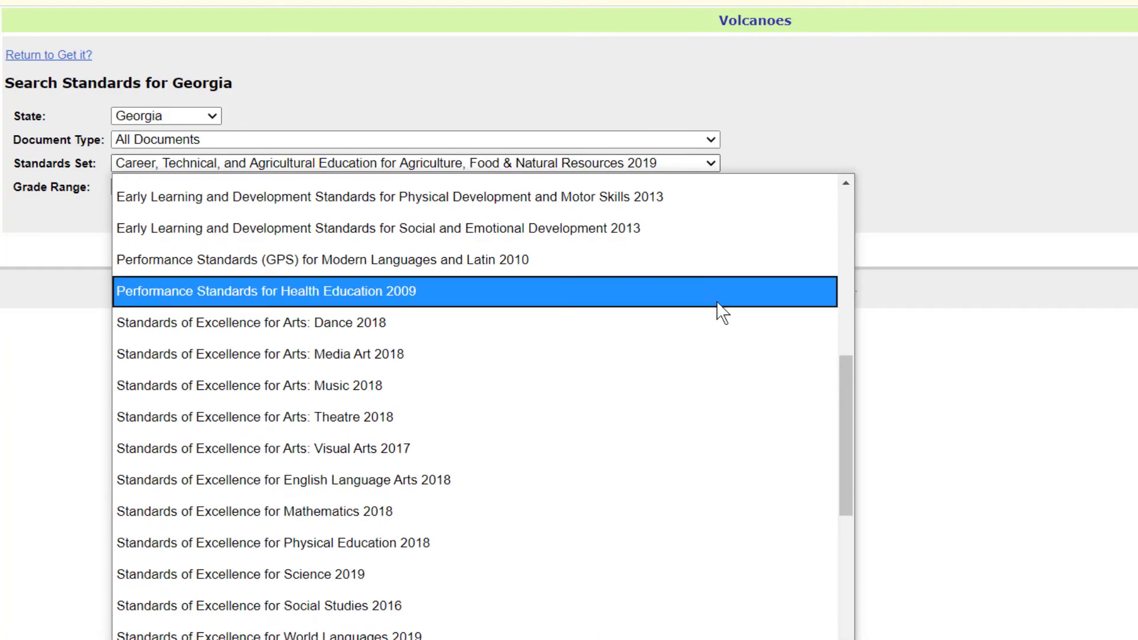
{"action": "left_click", "coordinate": [330, 571]}
{"action": "left_click", "coordinate": [188, 190]}
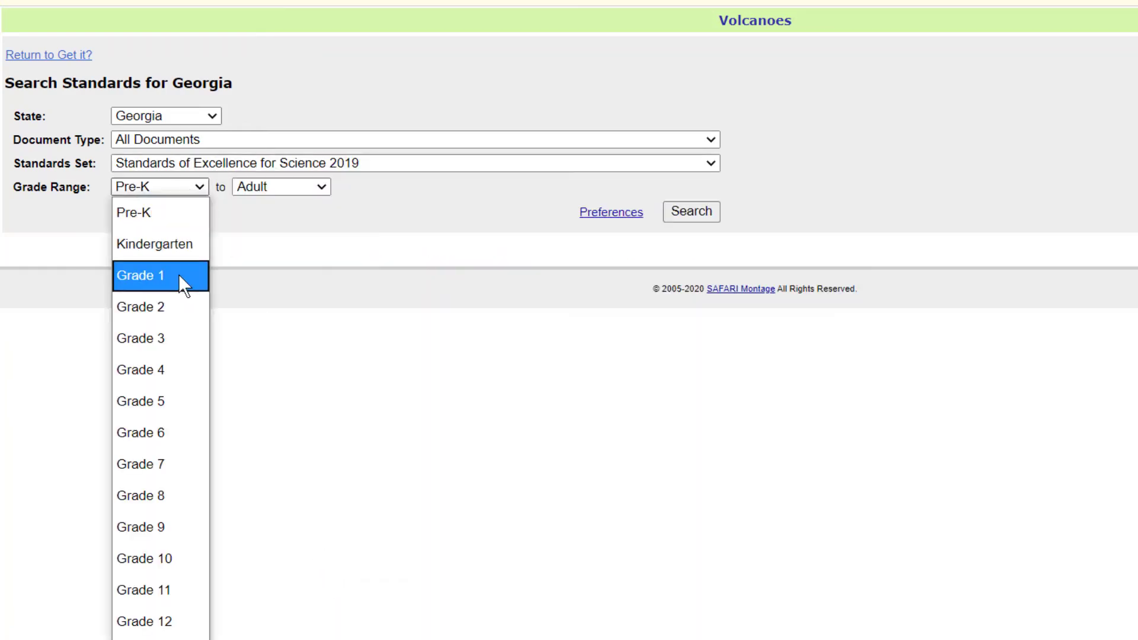
{"action": "left_click", "coordinate": [168, 429]}
{"action": "left_click", "coordinate": [320, 186]}
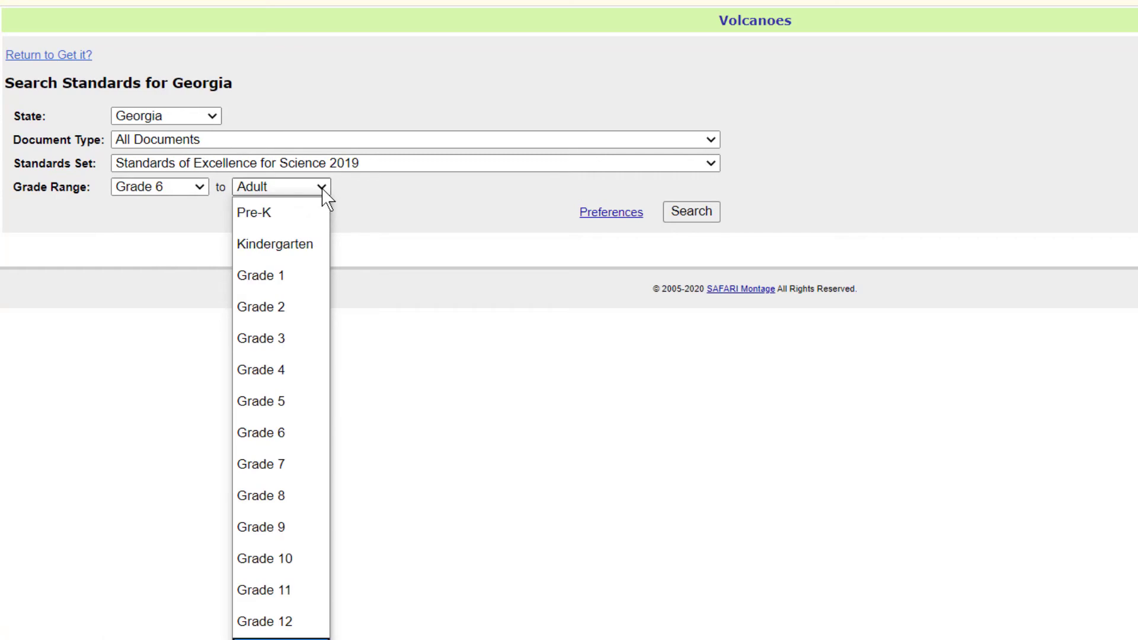
{"action": "left_click", "coordinate": [289, 430]}
{"action": "left_click", "coordinate": [689, 214]}
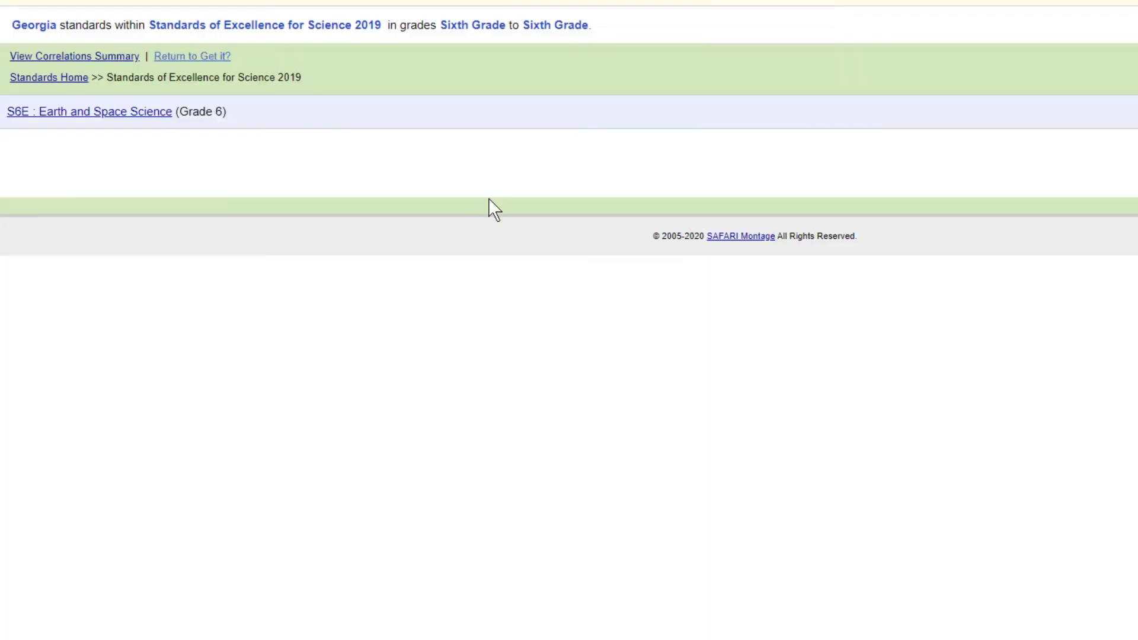
Step: Expand S6E, check standard S6E5.f on plate tectonics, and submit the correlation
{"action": "left_click", "coordinate": [157, 119]}
{"action": "scroll", "coordinate": [201, 300], "scroll_direction": "down", "scroll_amount": 6}
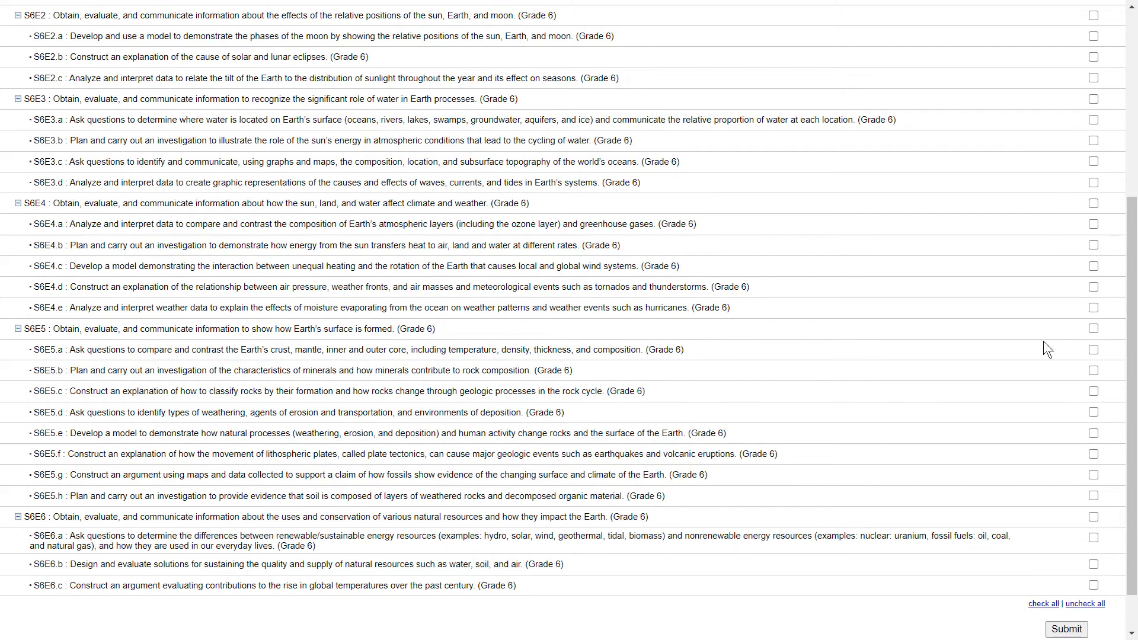
{"action": "left_click", "coordinate": [1094, 455]}
{"action": "scroll", "coordinate": [1073, 498], "scroll_direction": "down", "scroll_amount": 1}
{"action": "left_click", "coordinate": [1067, 578]}
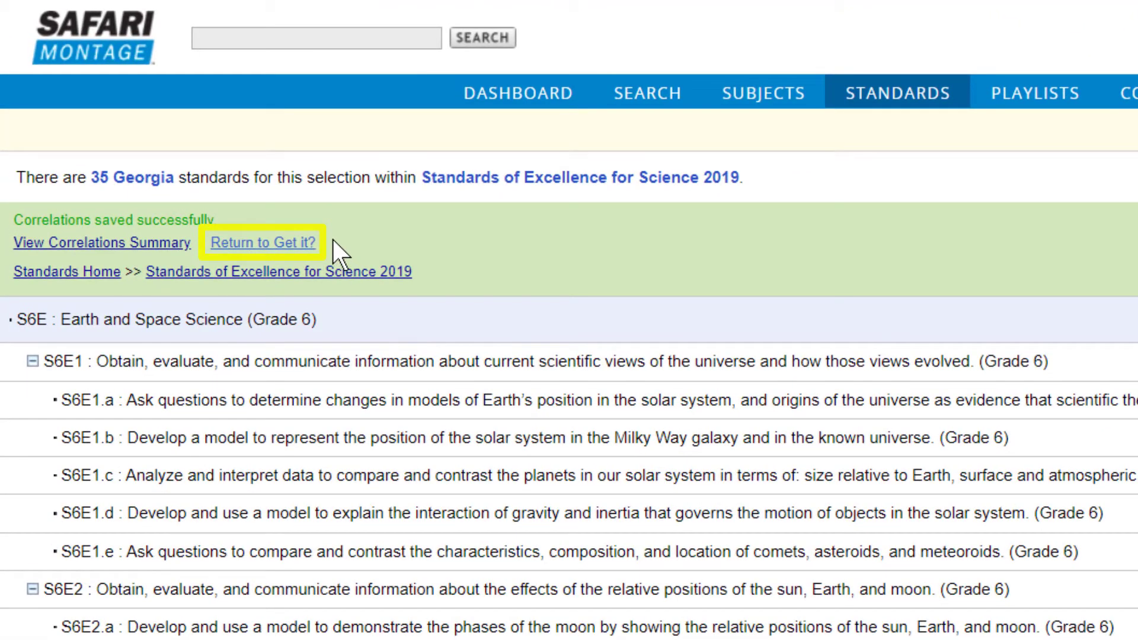
Step: Return to the Get it? form and save the Volcanoes assessment
{"action": "left_click", "coordinate": [299, 246]}
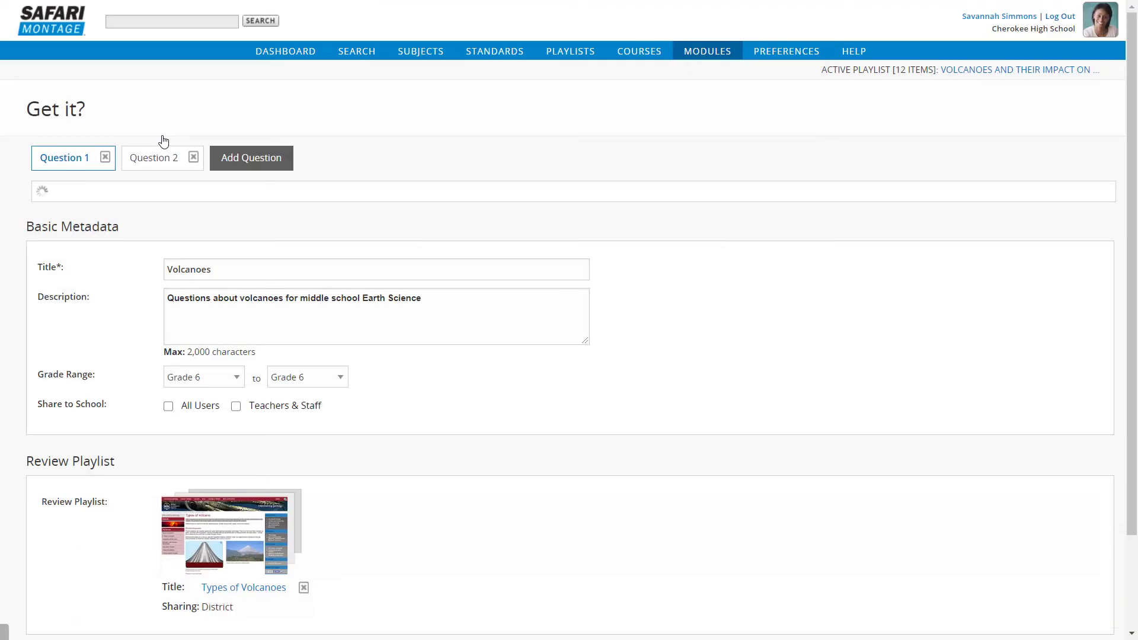
{"action": "scroll", "coordinate": [368, 182], "scroll_direction": "down", "scroll_amount": 9}
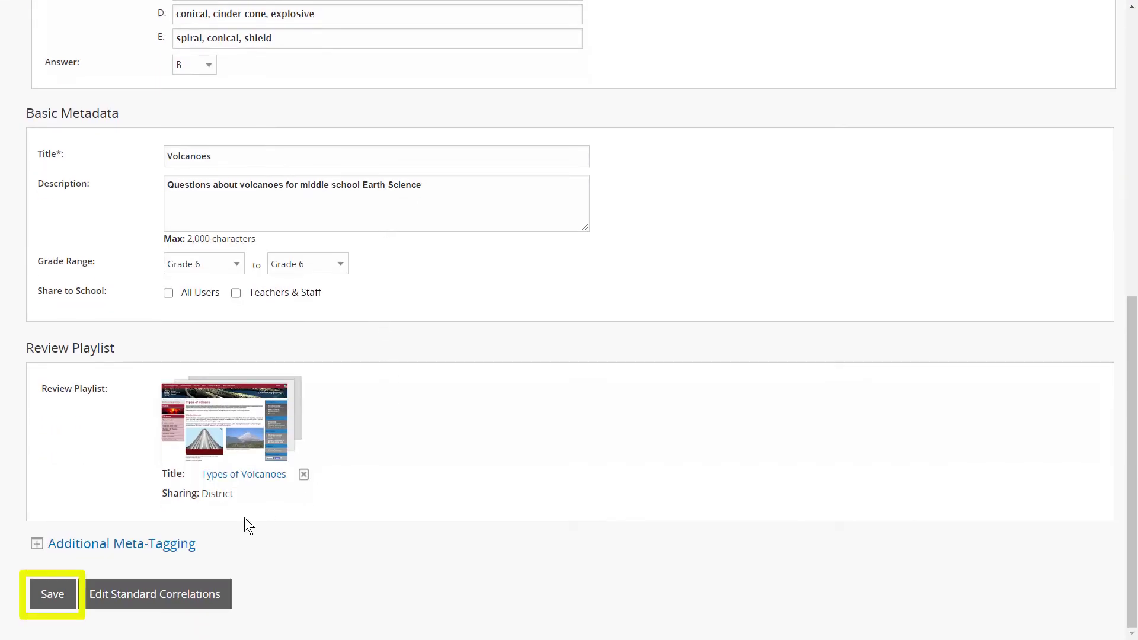
{"action": "left_click", "coordinate": [52, 594]}
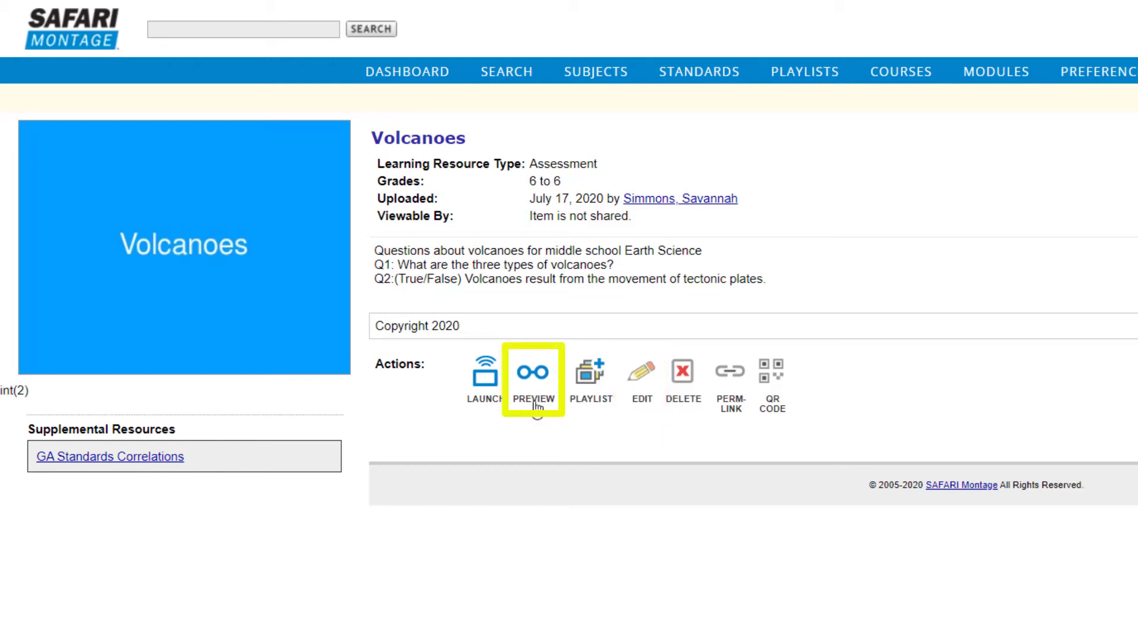
Step: Add Volcanoes to 'Volcanoes and their Impact on the Earth', placing it after Characteristics of a Volcano
{"action": "left_click", "coordinate": [536, 383]}
{"action": "scroll", "coordinate": [473, 329], "scroll_direction": "down", "scroll_amount": 2}
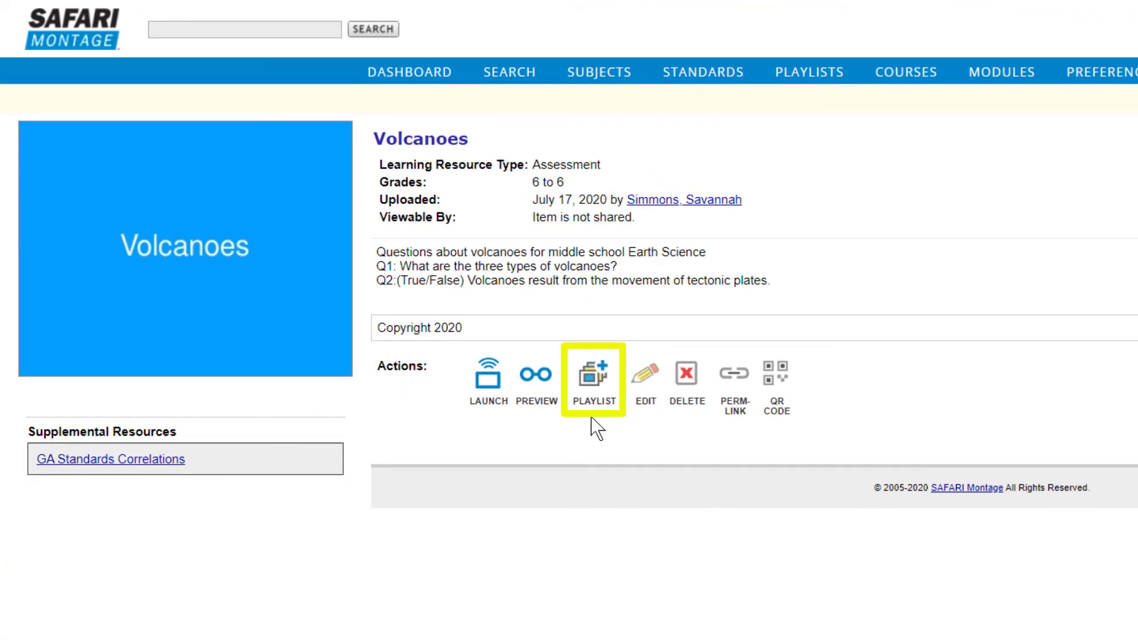
{"action": "left_click", "coordinate": [596, 384]}
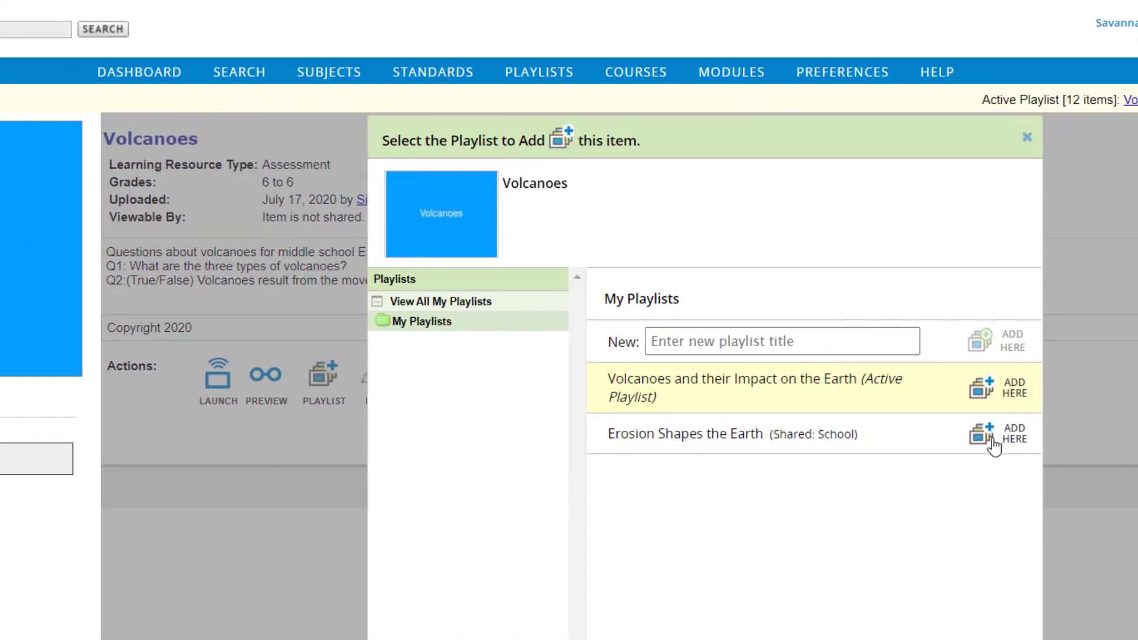
{"action": "left_click", "coordinate": [989, 388]}
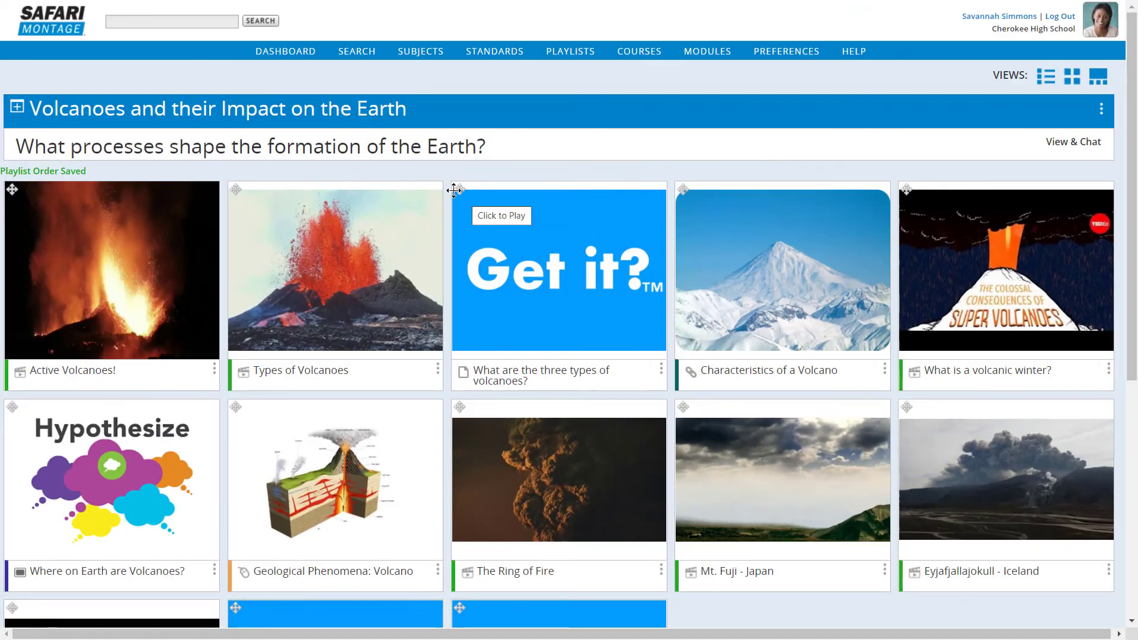
{"action": "left_click_drag", "start_coordinate": [520, 192], "coordinate": [842, 196]}
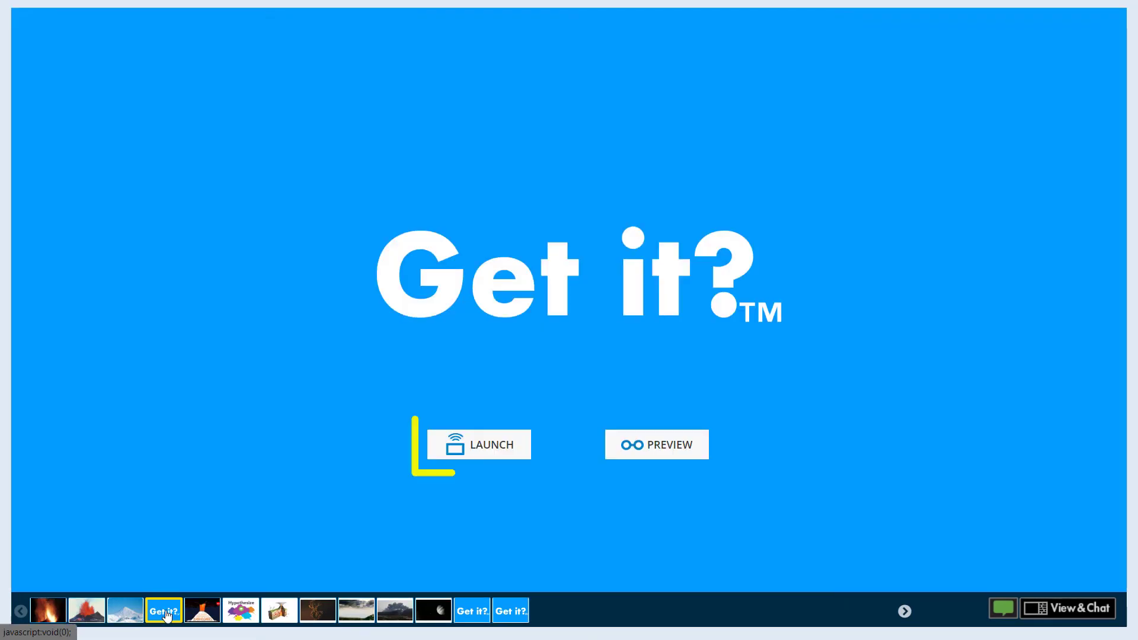
Step: Launch the Volcanoes Get it?, opening question 1 of 2 on the three volcano types
{"action": "left_click", "coordinate": [503, 448]}
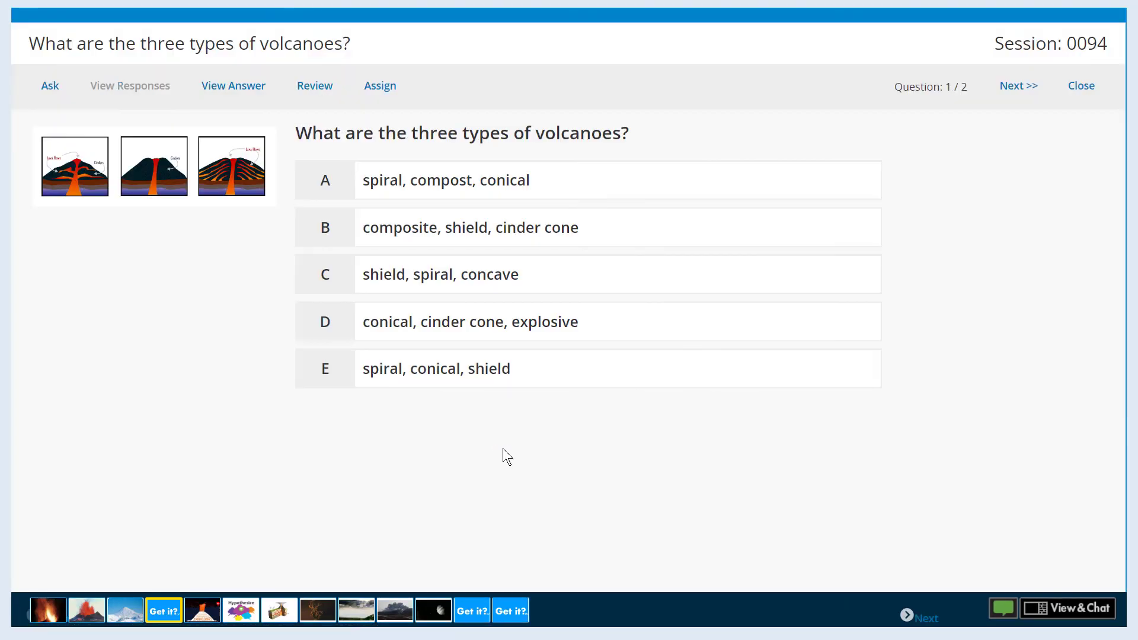